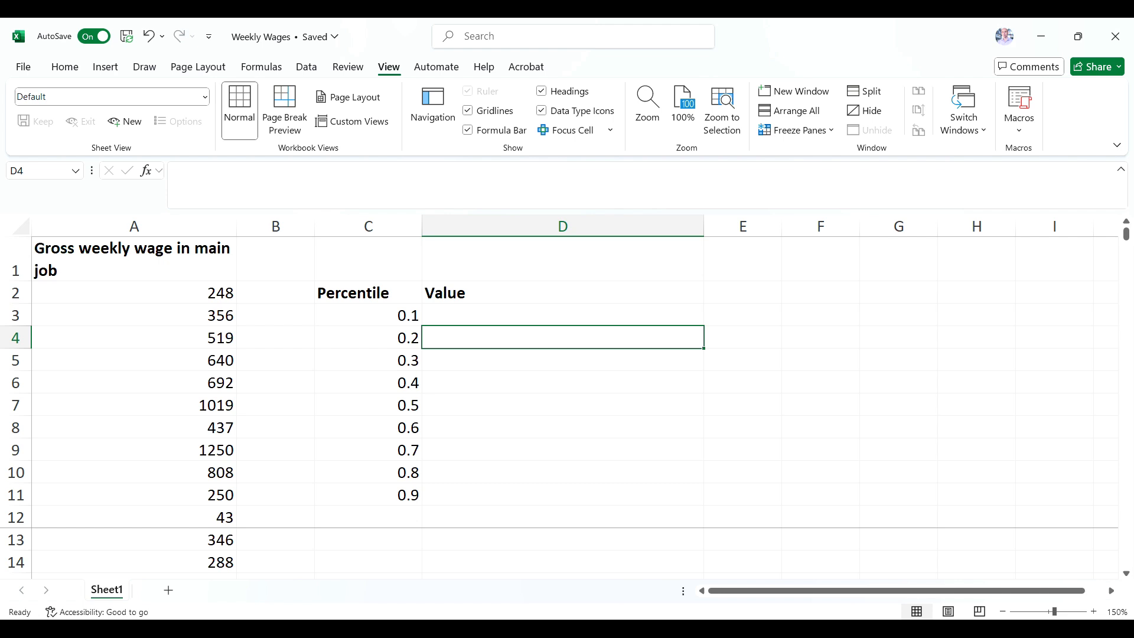
Enter =PERCENTILE.EXC(A2:A201, 0.2) in cell D4 to calculate the 0.2 percentile of the weekly wages.
text(=per)
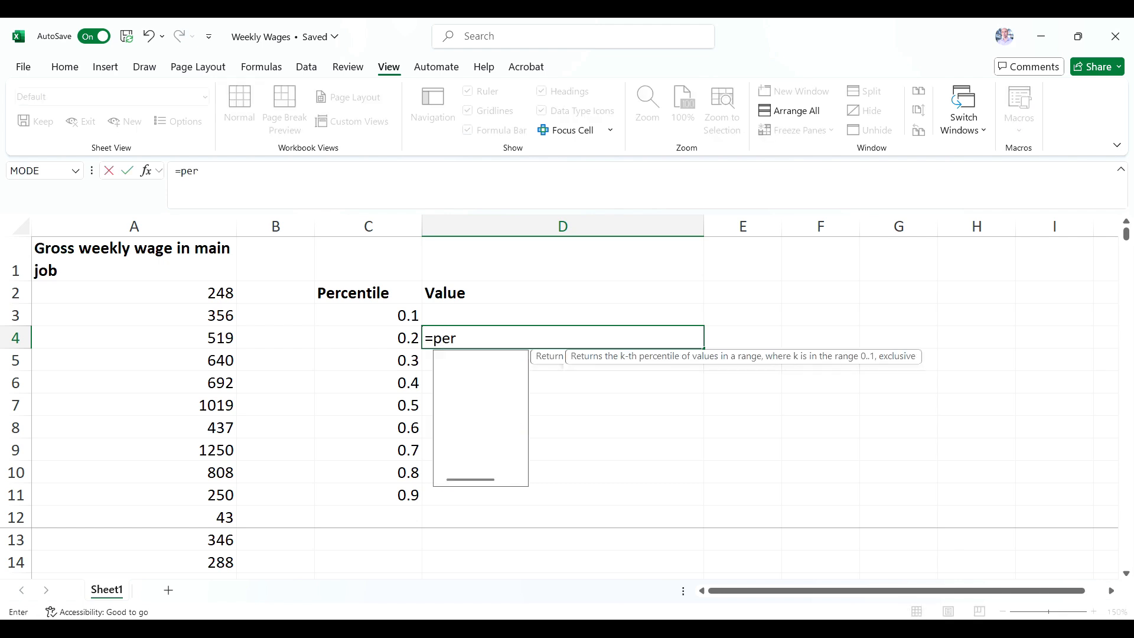
text(centile.exc)
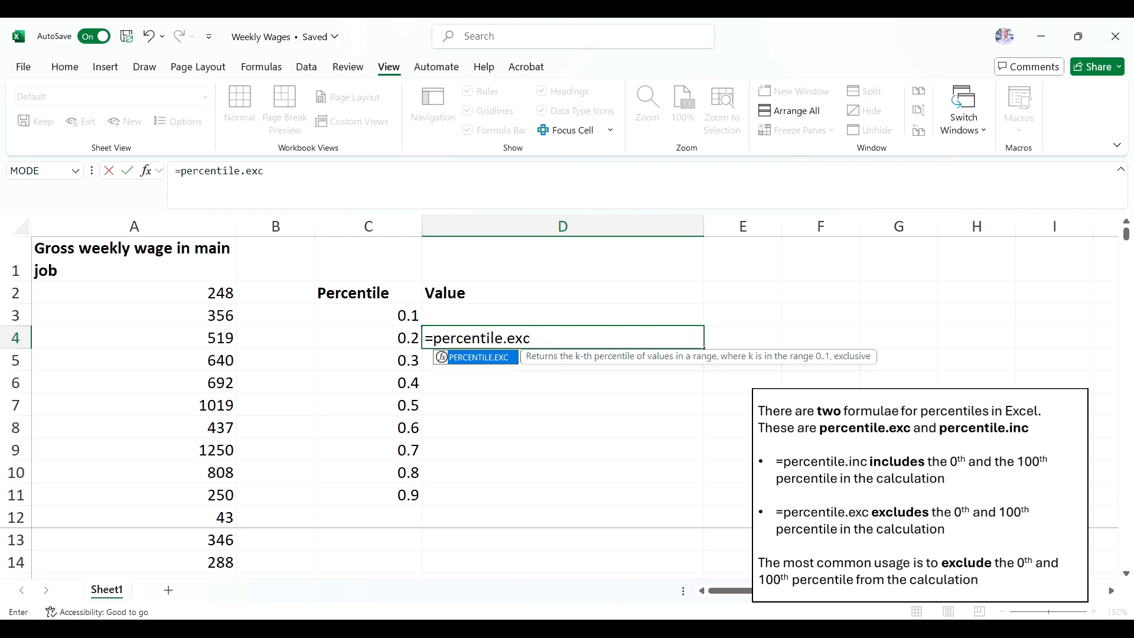
text(()
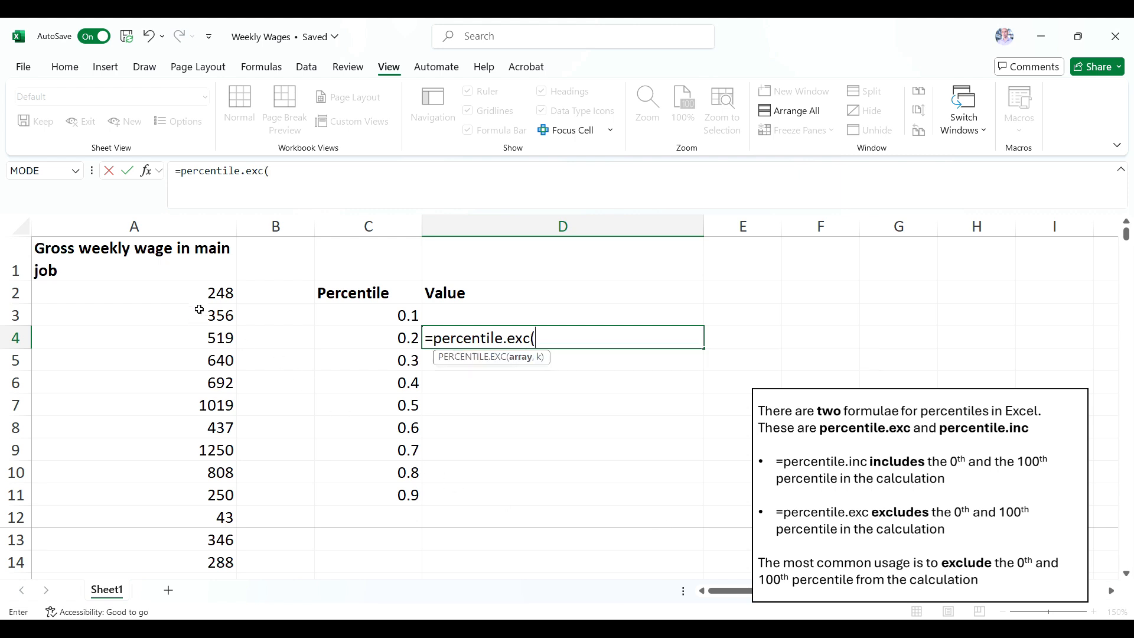
click(210, 294)
drag(208, 313, 218, 564)
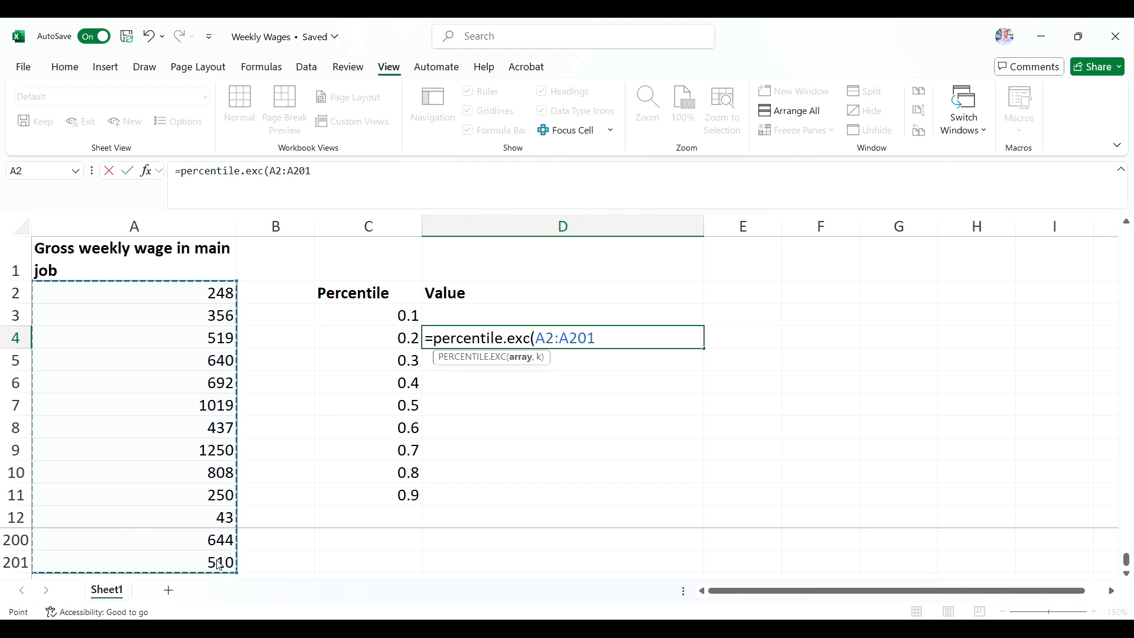
click(328, 176)
text(,)
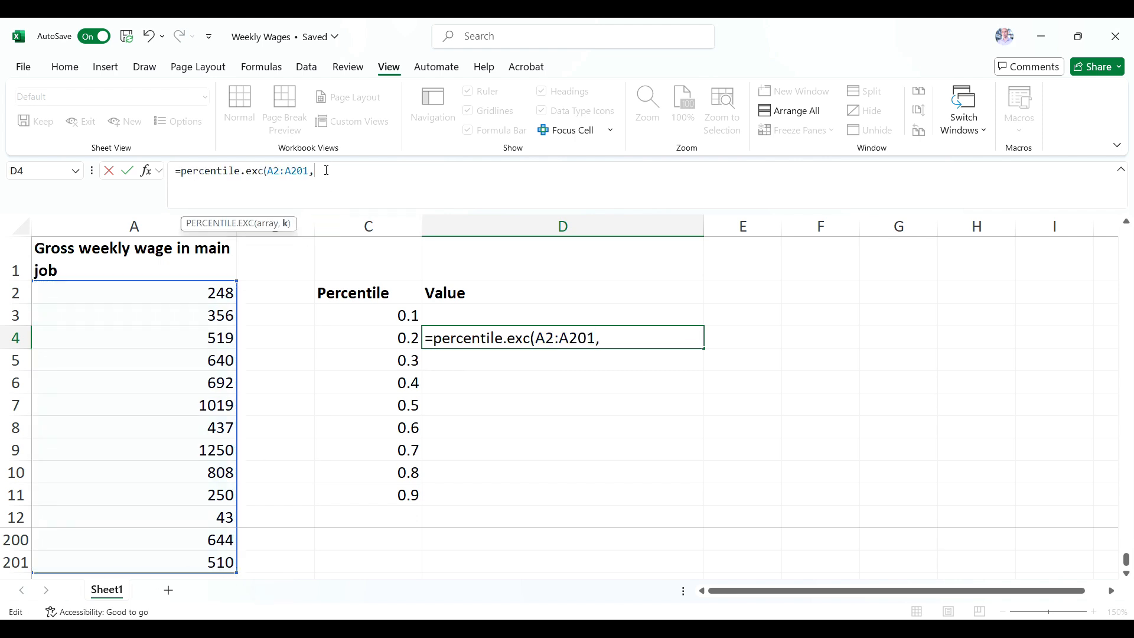
text( 0.2))
key(Return)
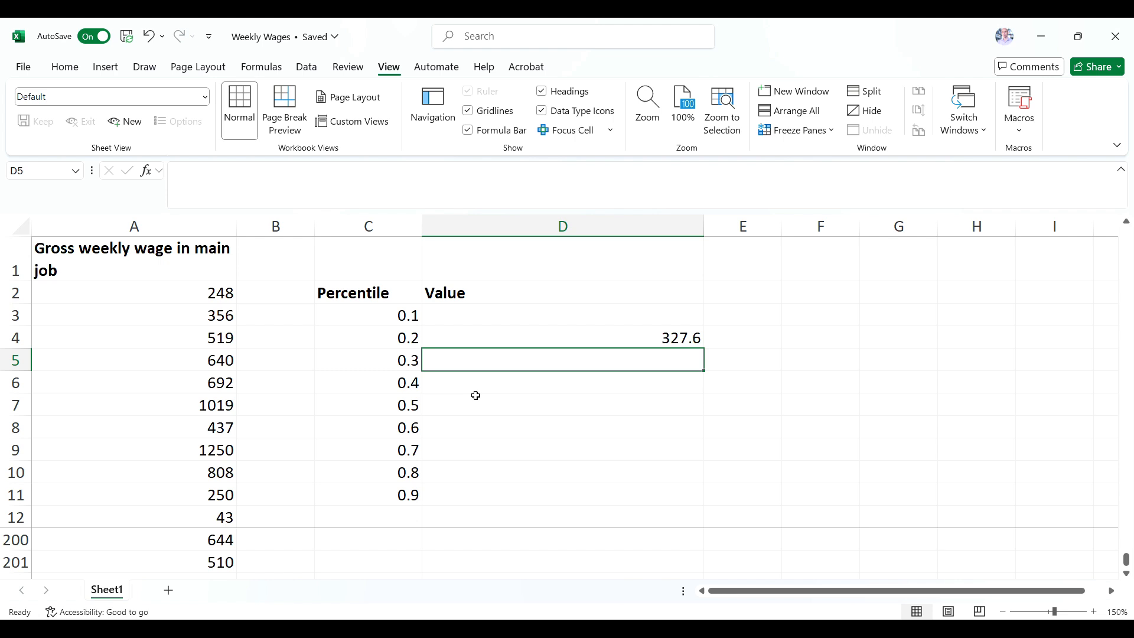
Replace the typed percentile 0.2 in D4's formula with a reference to cell C4.
click(544, 346)
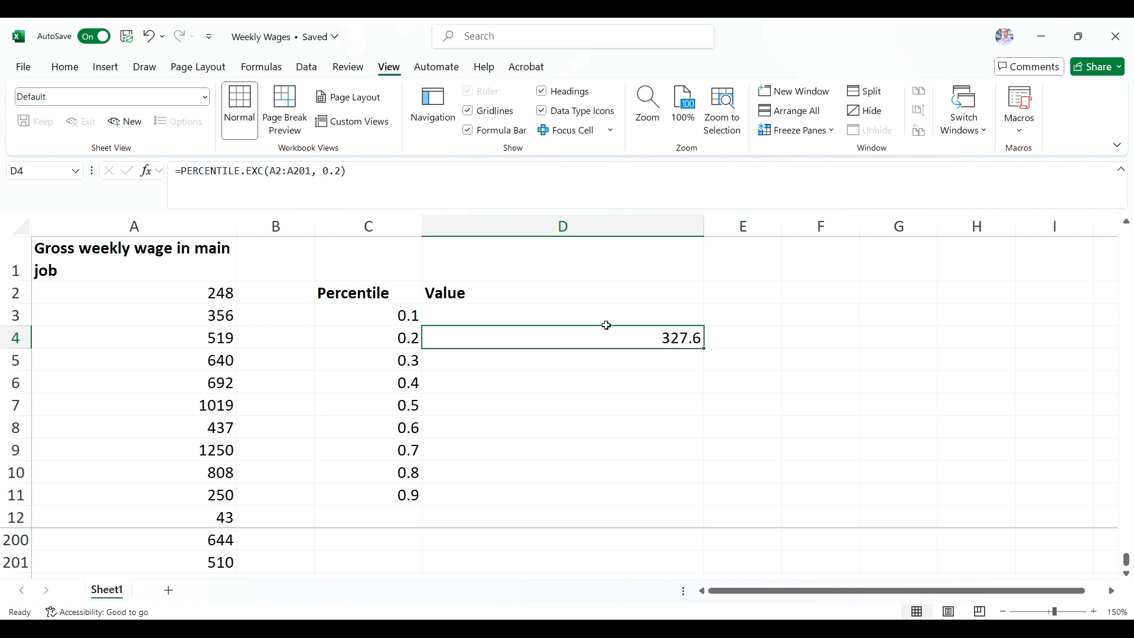
drag(322, 171, 342, 171)
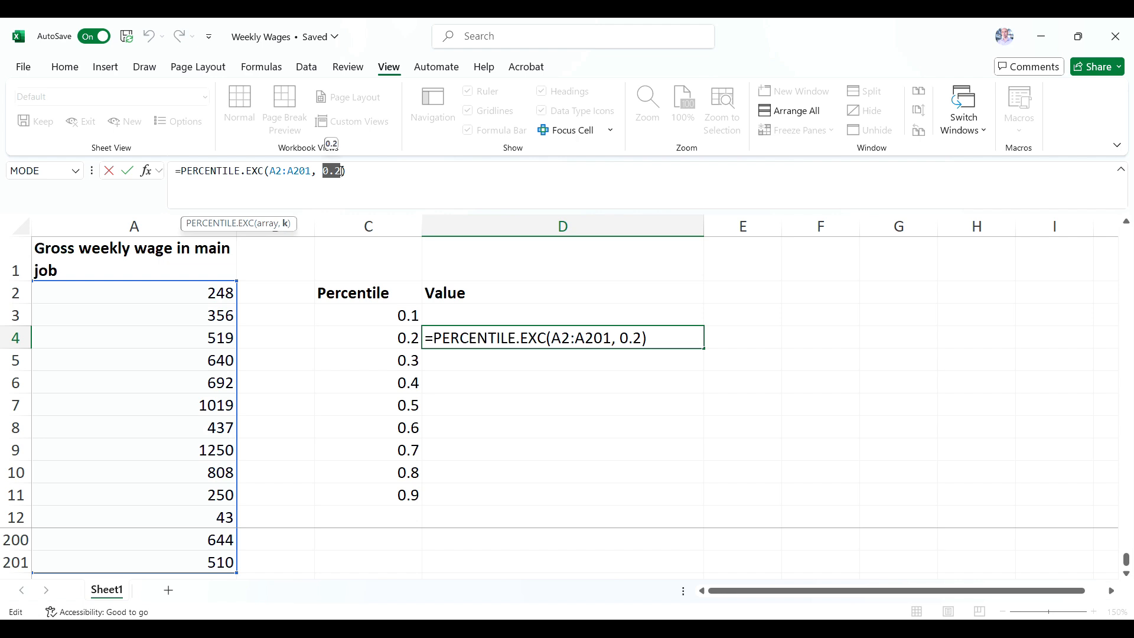
click(351, 171)
key(BackSpace)
key(BackSpace)
key(BackSpace)
key(BackSpace)
click(398, 337)
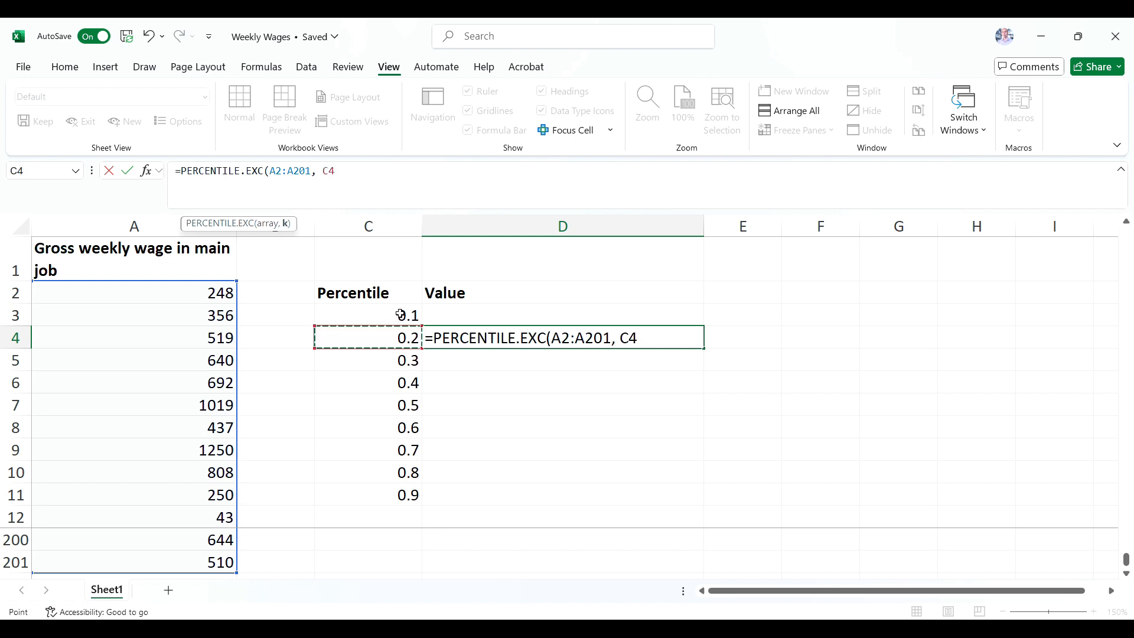
text())
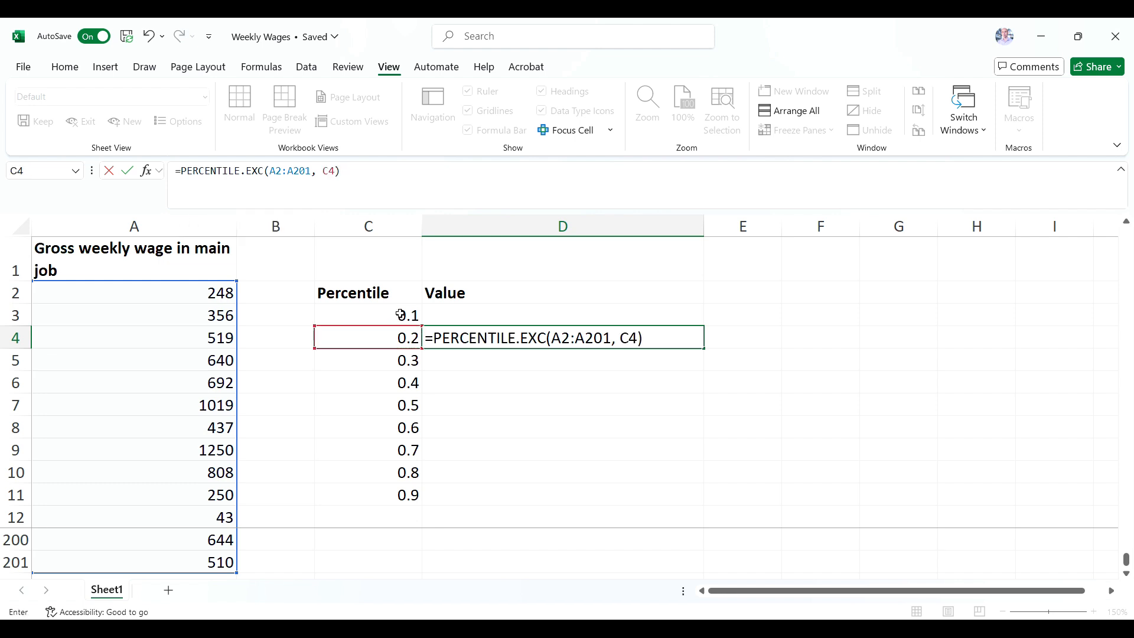
key(Return)
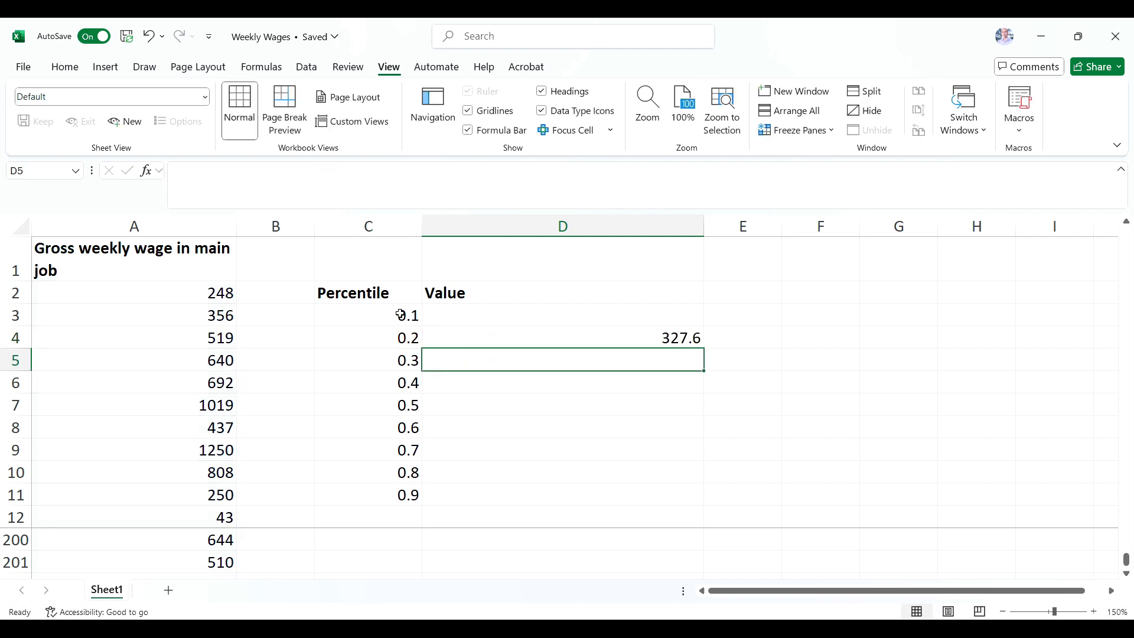
Copy D4's formula text into D5, change its percentile reference to C5, and check the formula against cell C5.
click(491, 329)
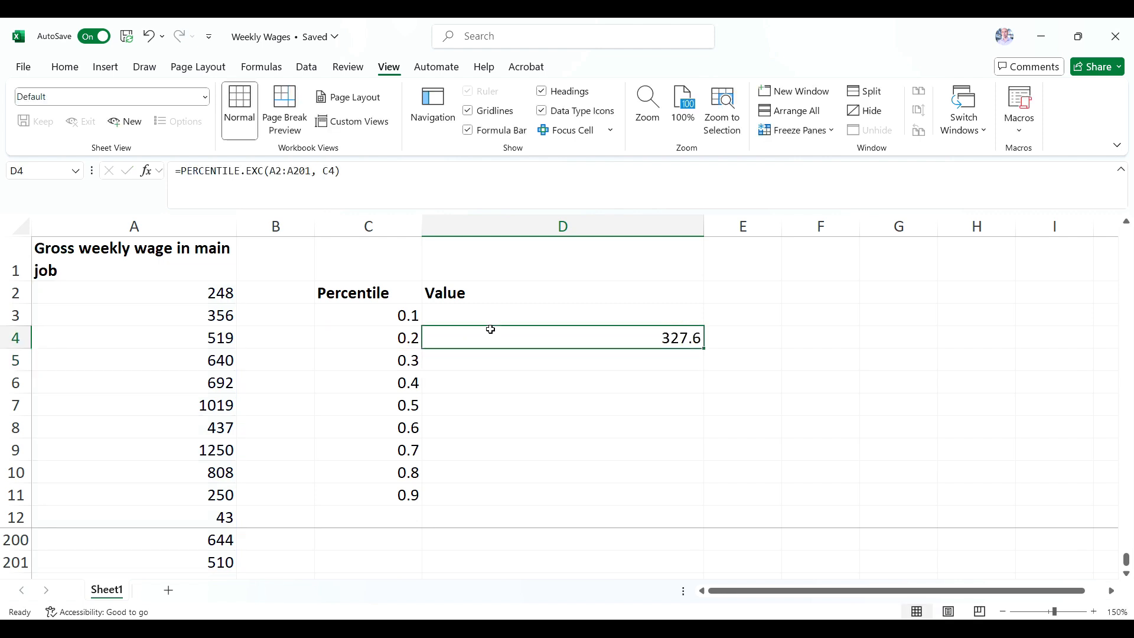
double_click(312, 172)
triple_click(314, 172)
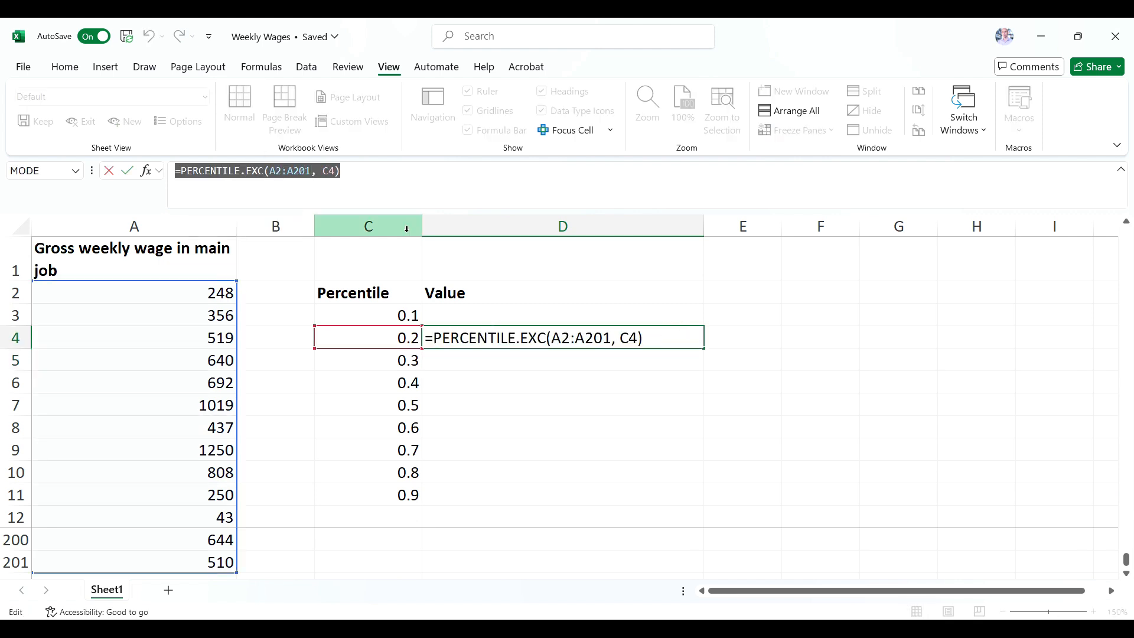
key(ctrl+c)
key(Escape)
click(469, 361)
key(ctrl+v)
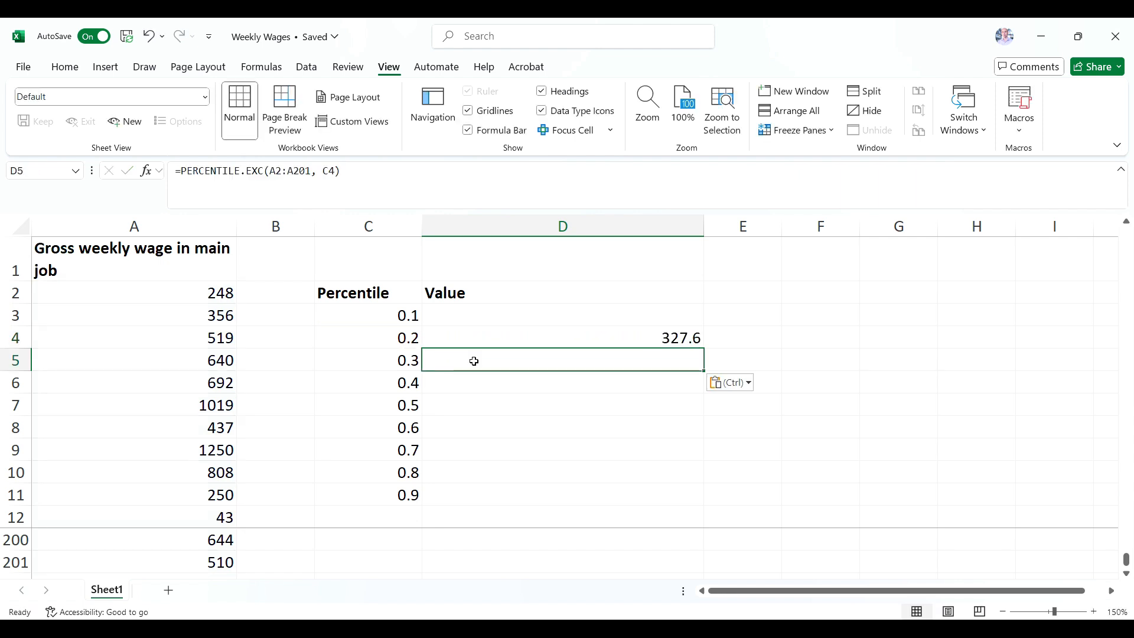
double_click(331, 171)
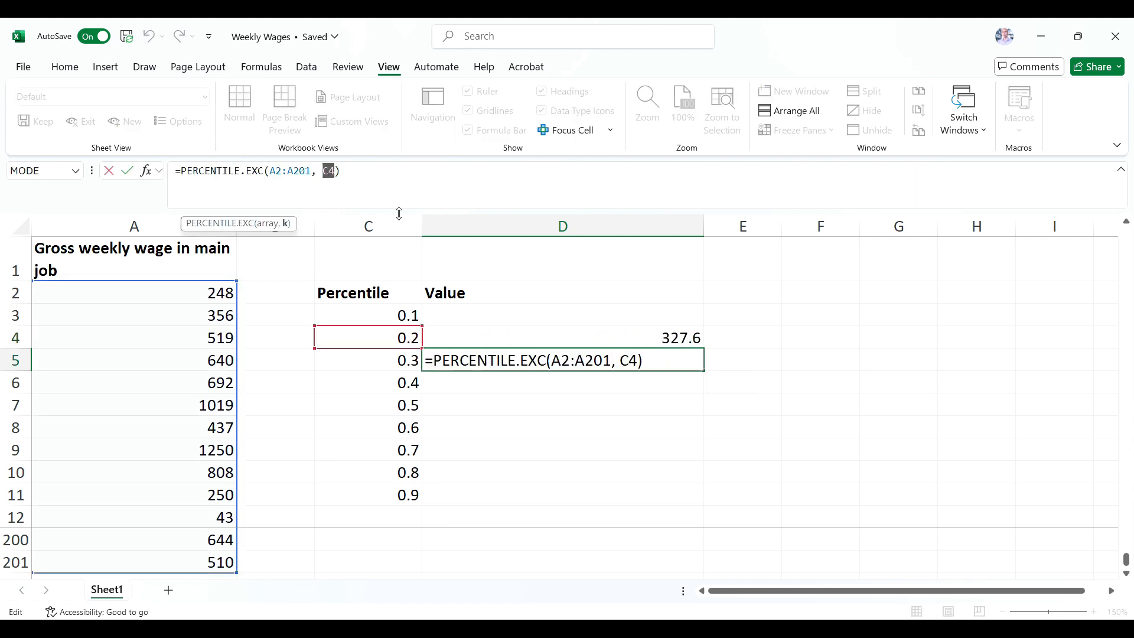
text(C5)
key(Return)
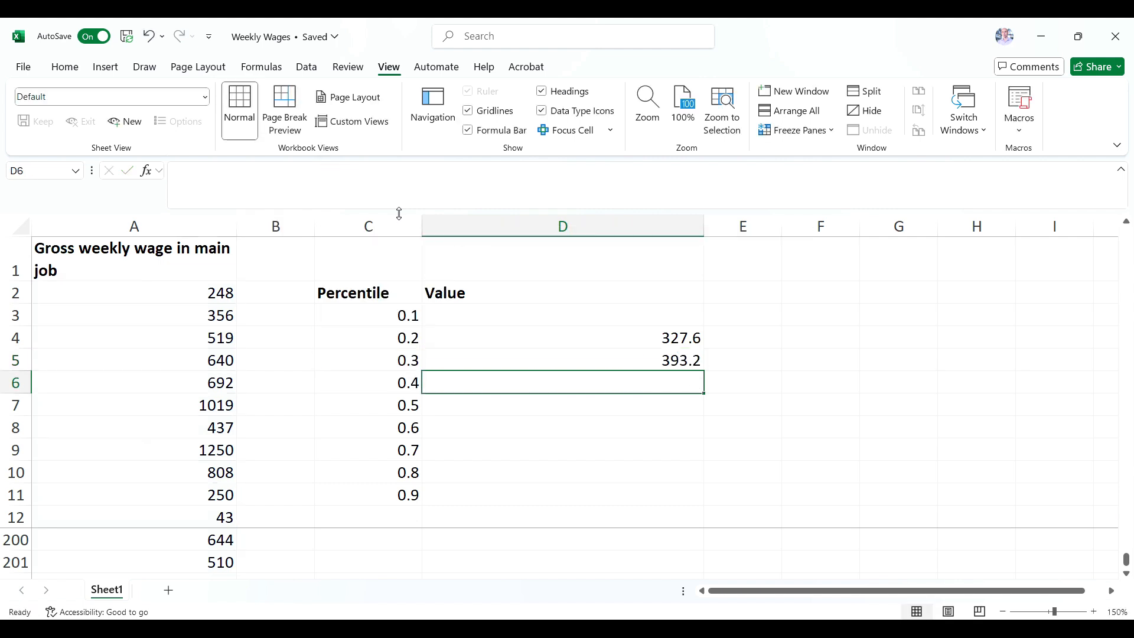
click(661, 362)
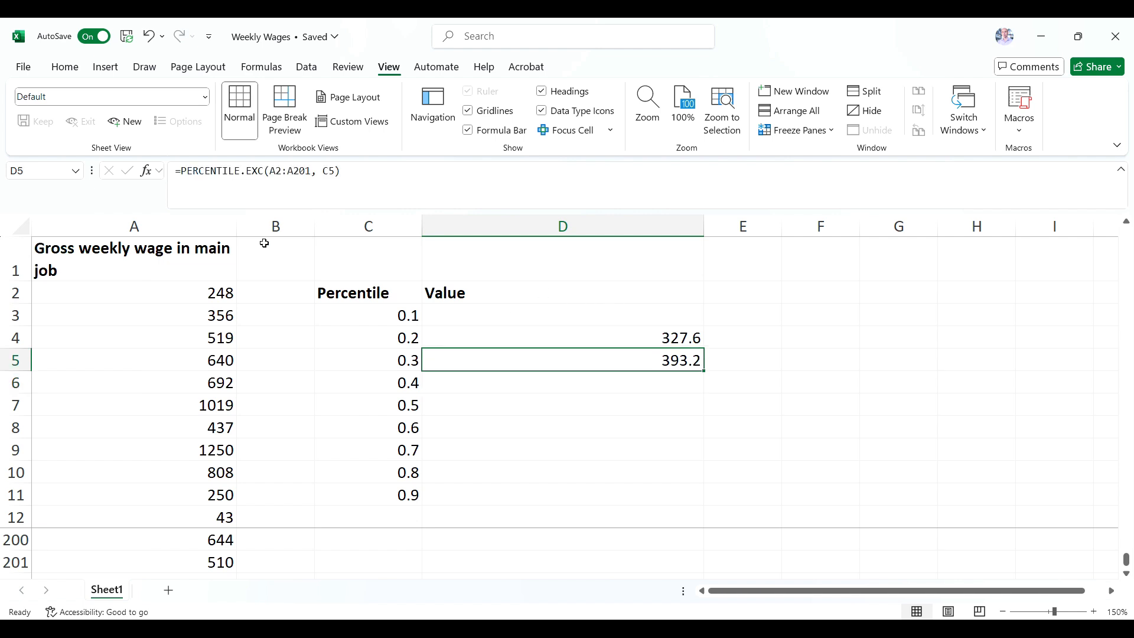
click(380, 358)
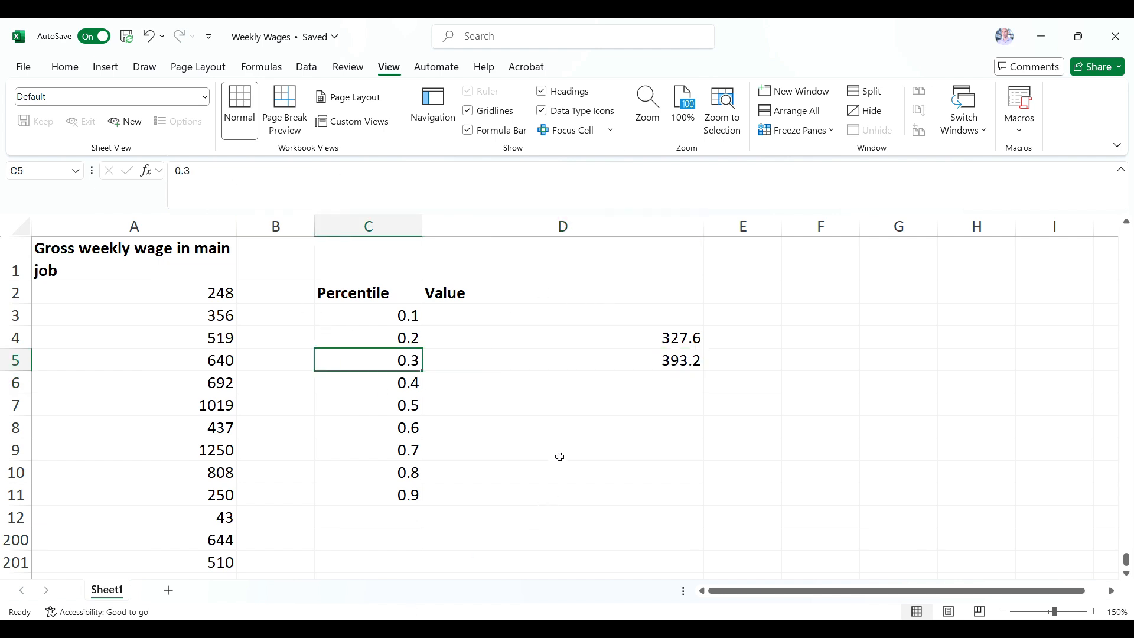
click(636, 367)
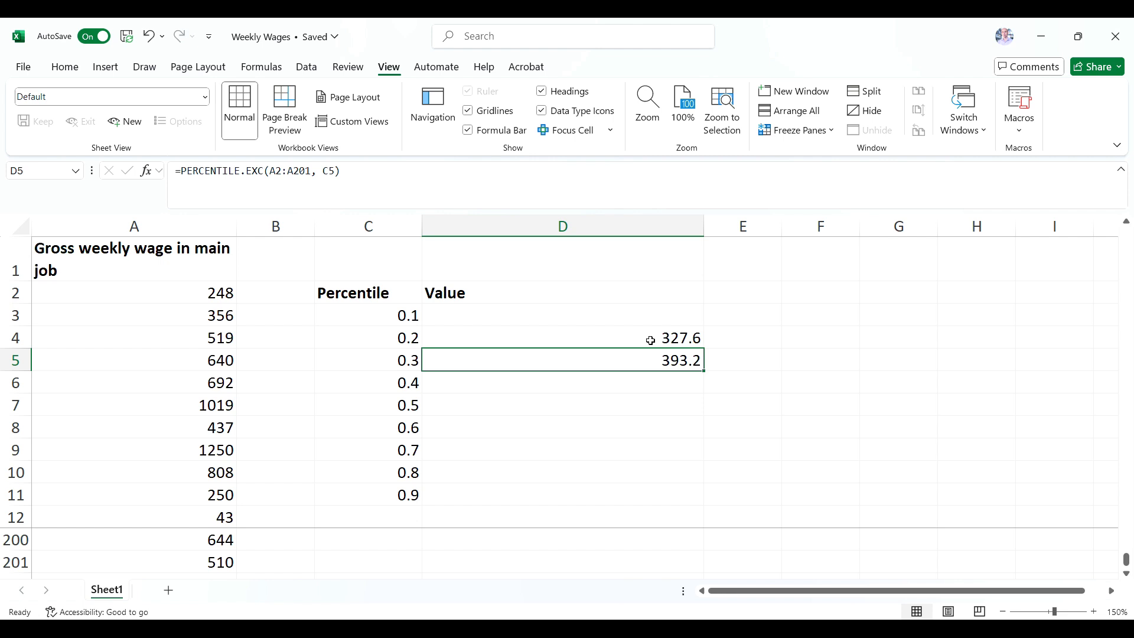
Delete the percentile formulas from cells D4 and D5.
click(656, 335)
key(Delete)
click(653, 365)
key(Delete)
Start a PERCENTILE.EXC formula in cell D3 with the wage data A2:A201 as its array.
click(625, 321)
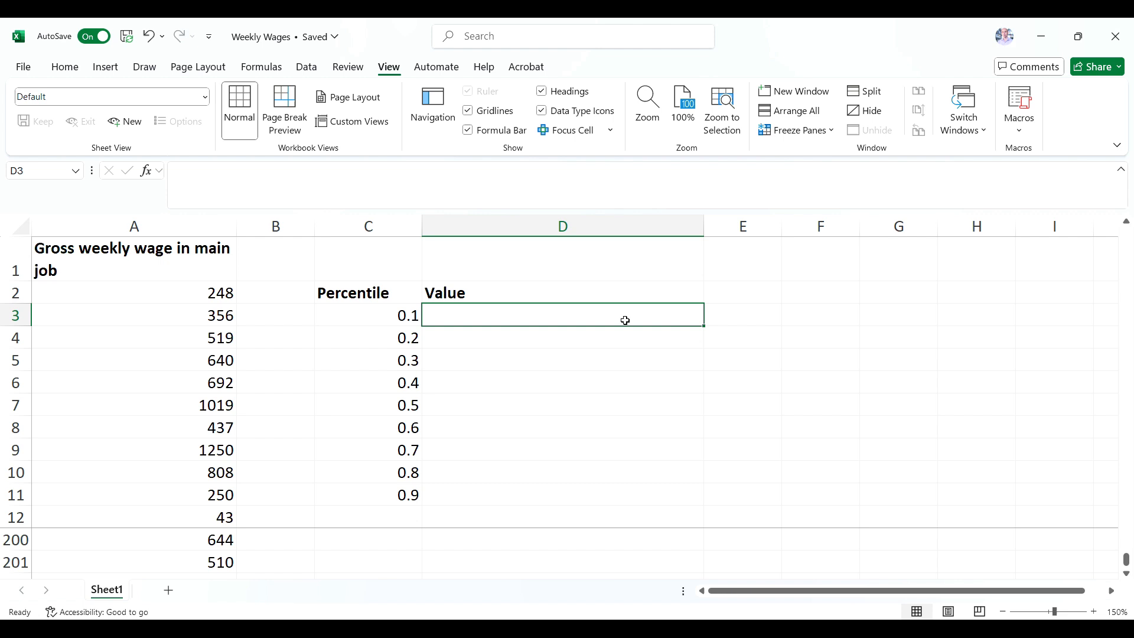
text(=)
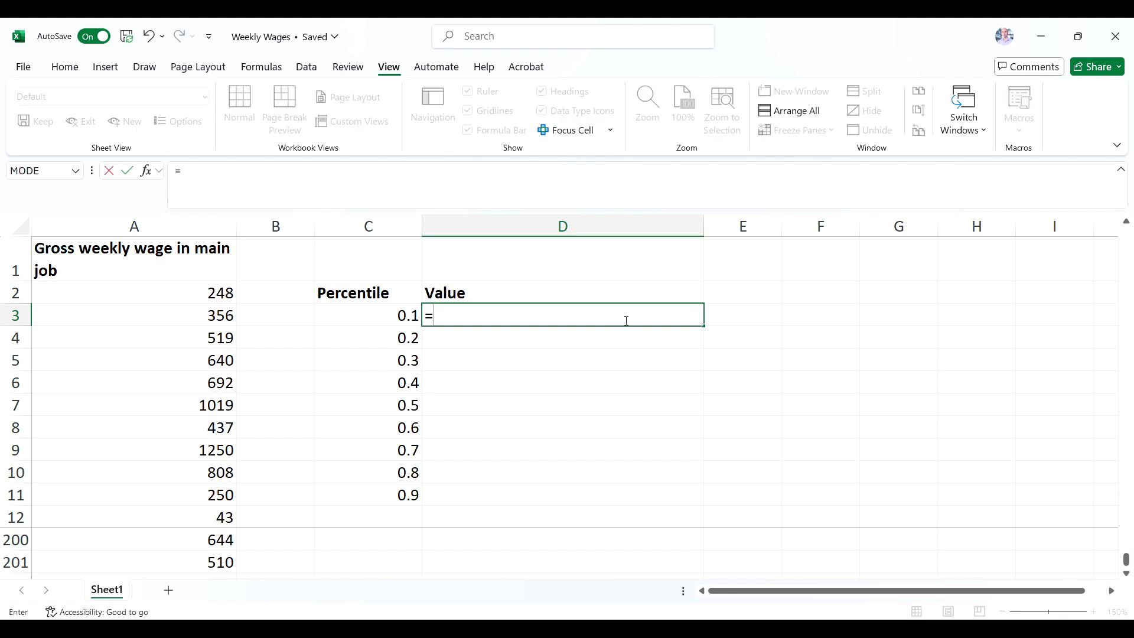
text(percent)
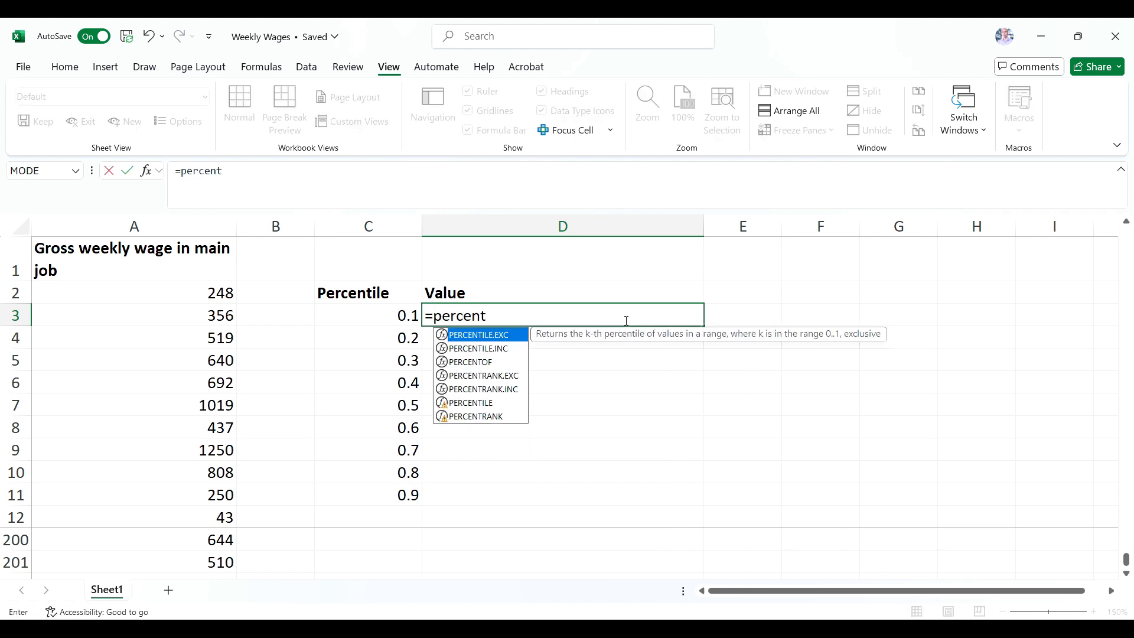
text(ile.exc()
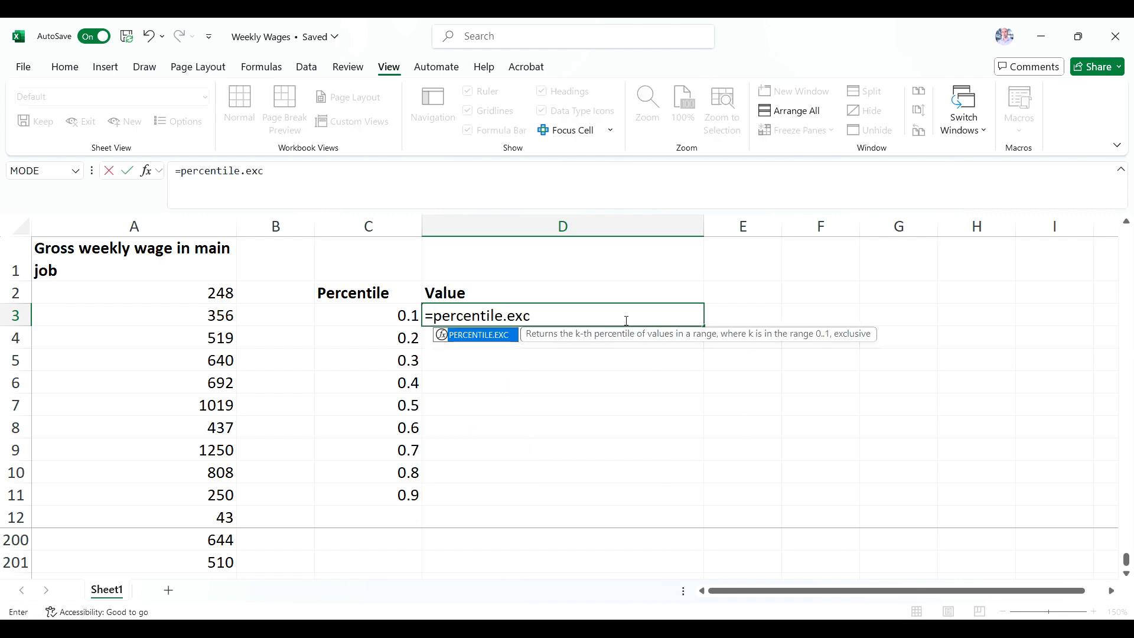
click(223, 293)
drag(223, 293, 188, 537)
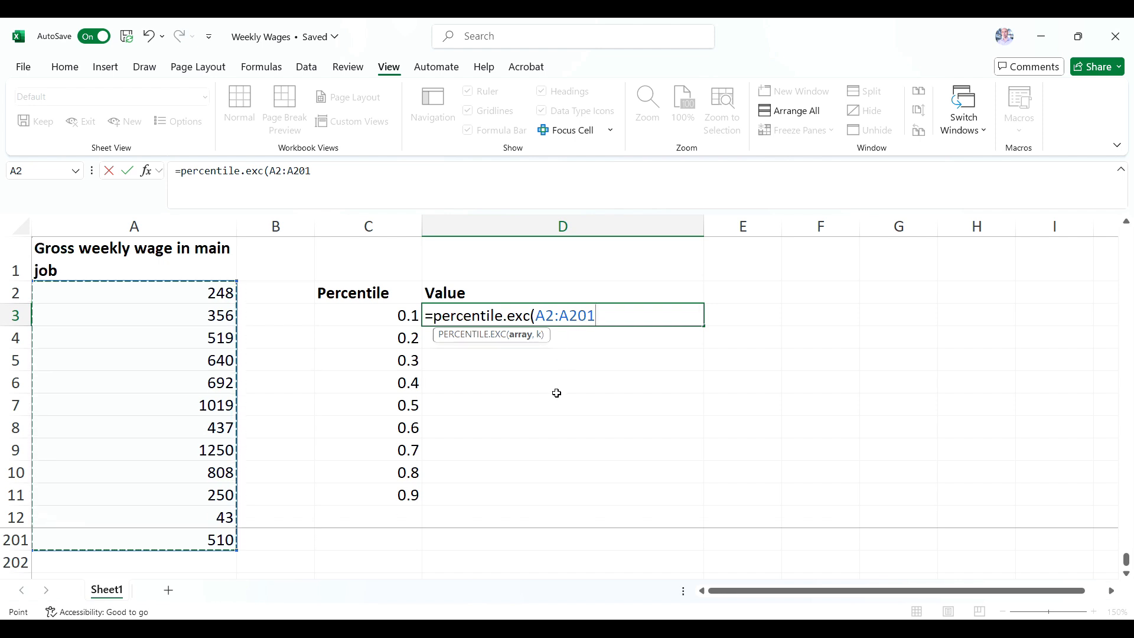
Fix the array rows in D3's formula as A$2:A$201 and complete it with C3 as the percentile argument.
click(545, 315)
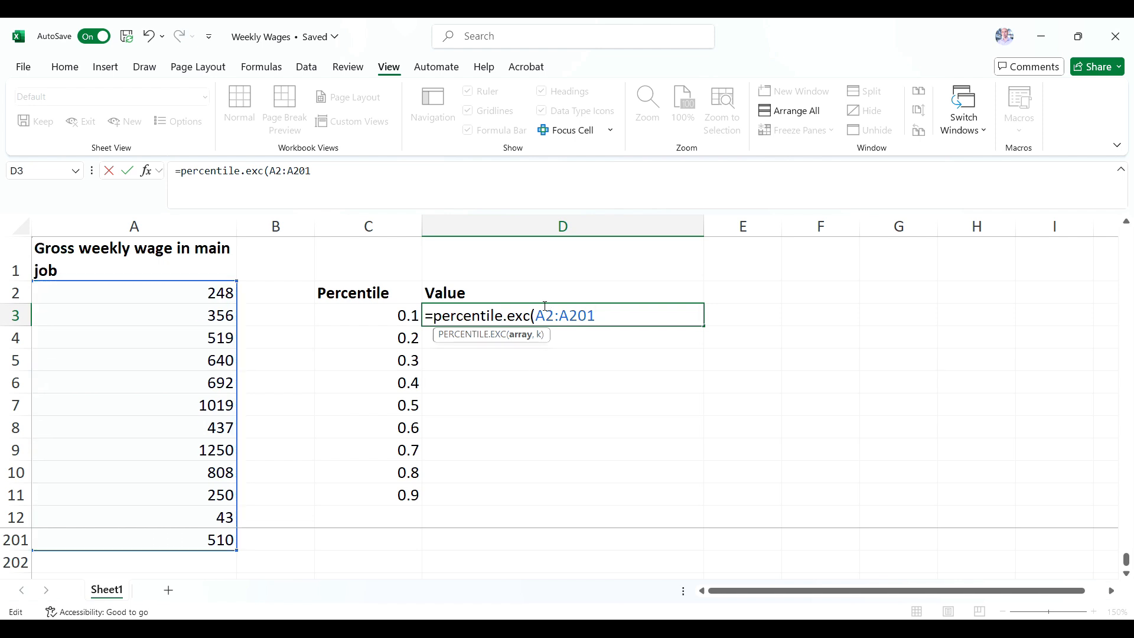
text($)
click(578, 315)
text($)
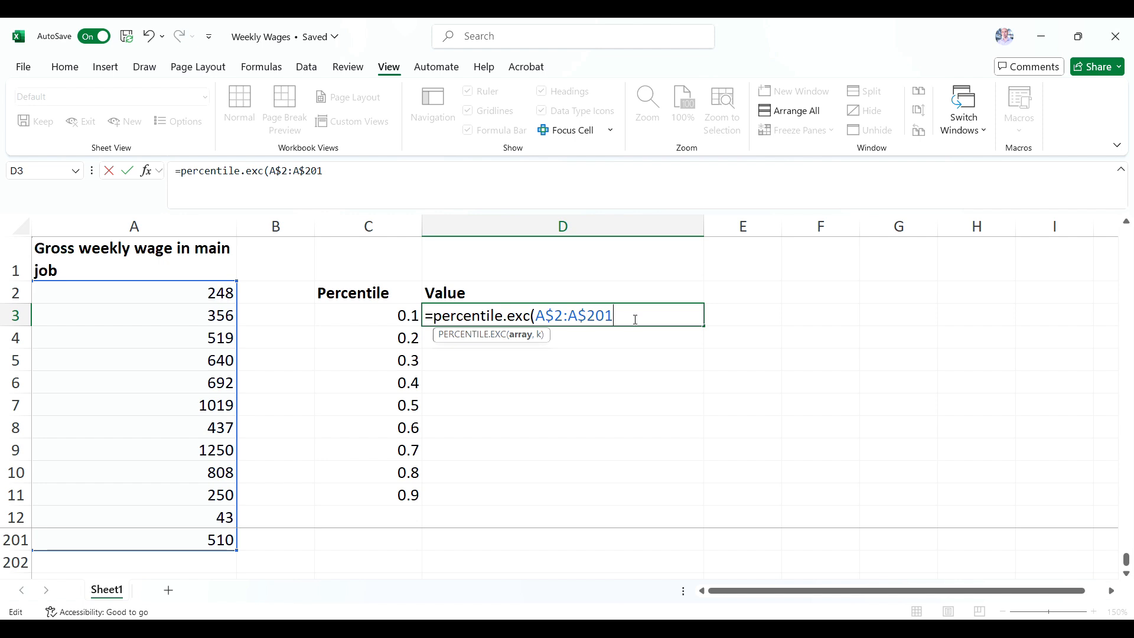
text(,)
click(346, 319)
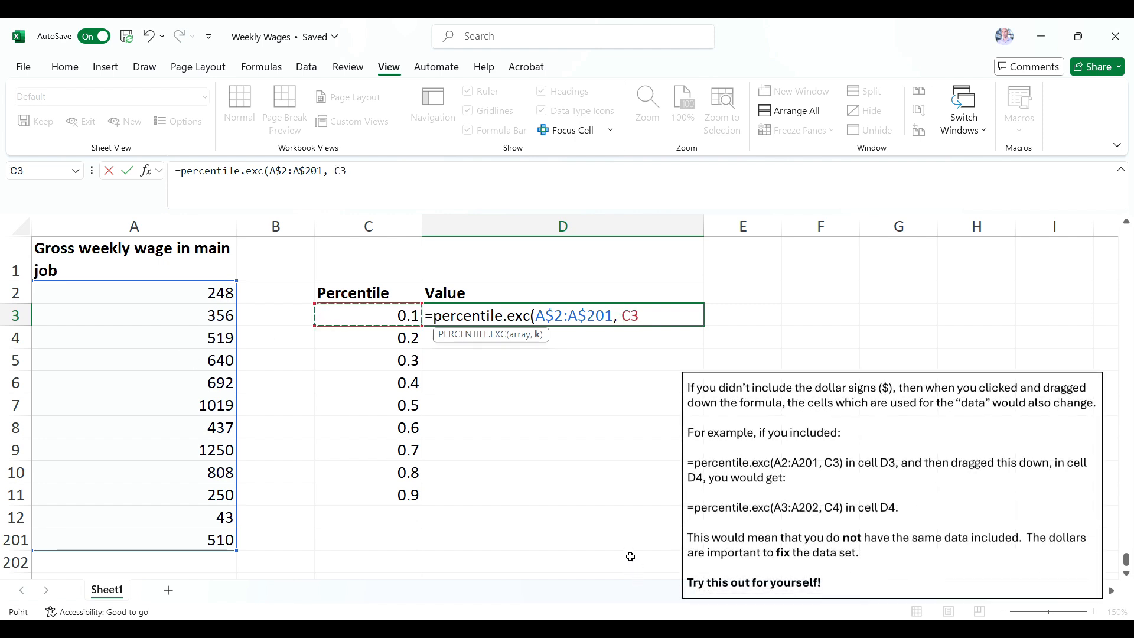
text())
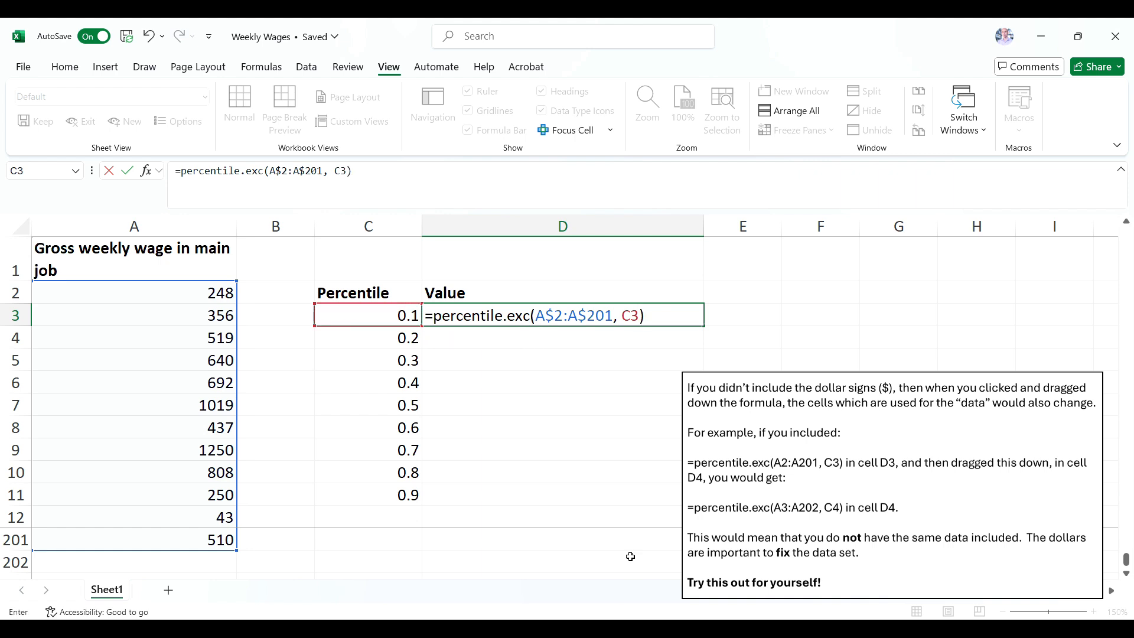
key(Return)
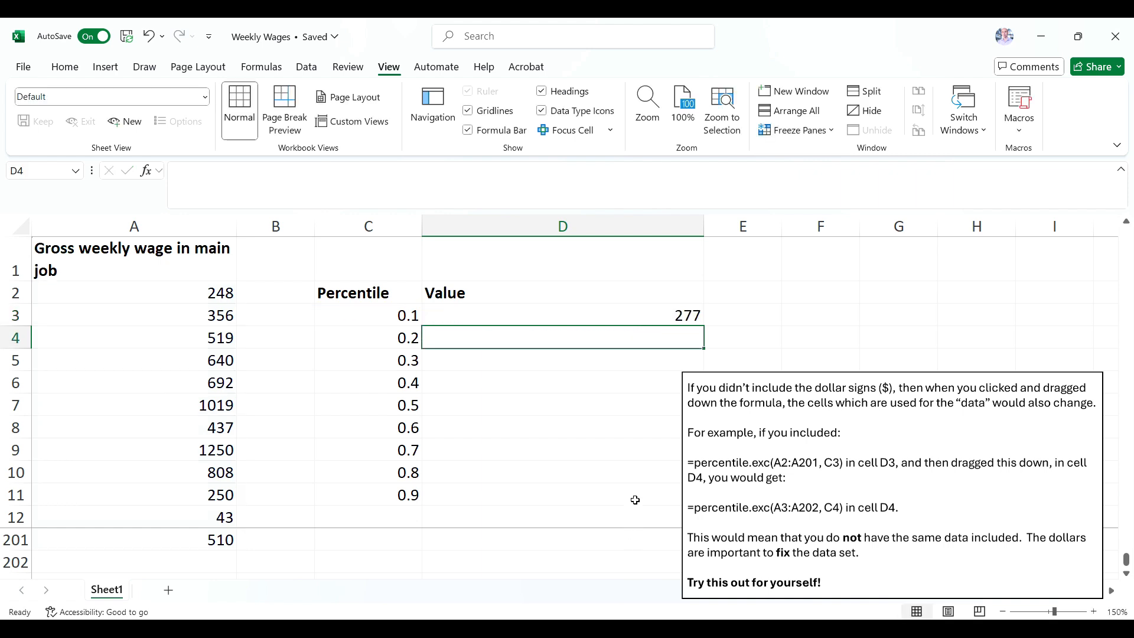
Fill the percentile formula from D3 down through D11.
click(662, 313)
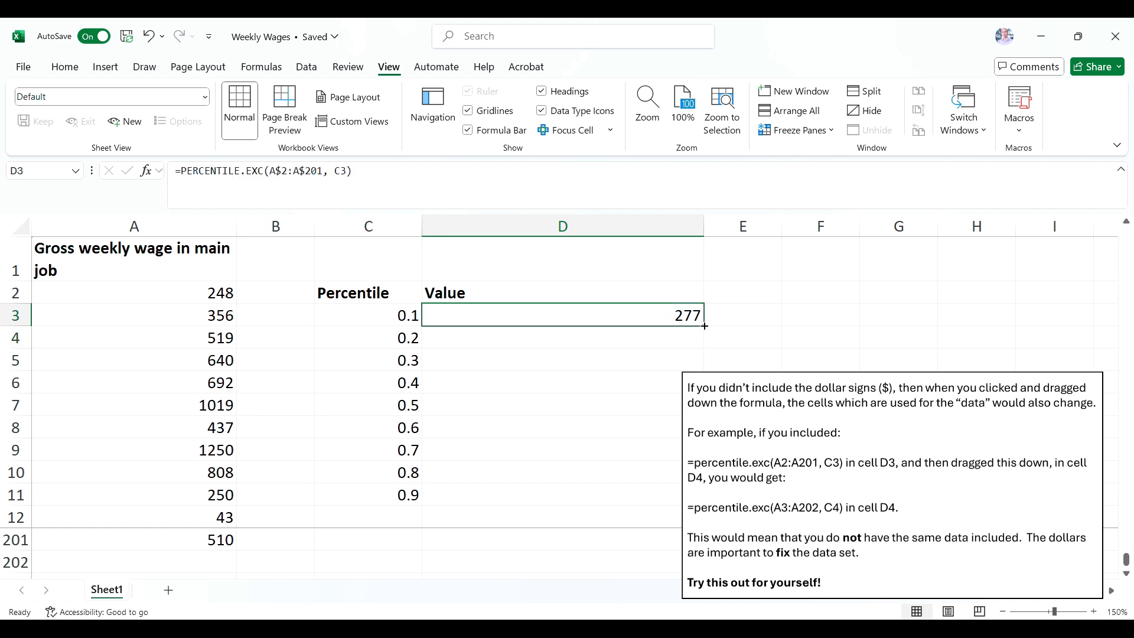
drag(705, 326, 671, 498)
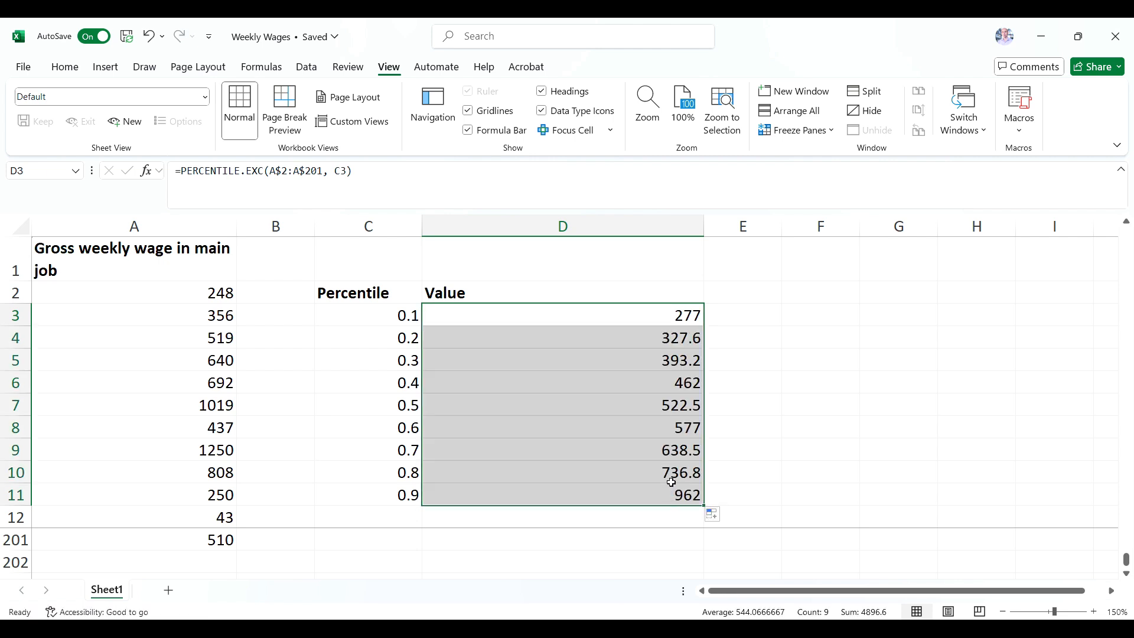
Examine the data range and percentile references in the filled formulas of D4 and D7, leaving both formulas as they are.
click(660, 346)
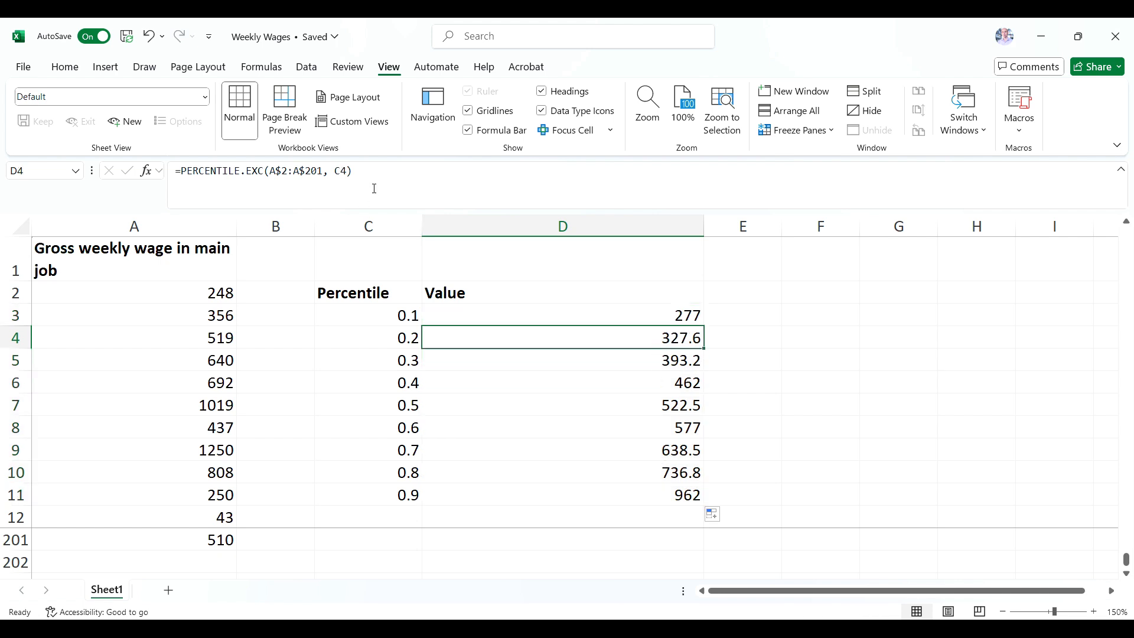
drag(270, 170, 320, 174)
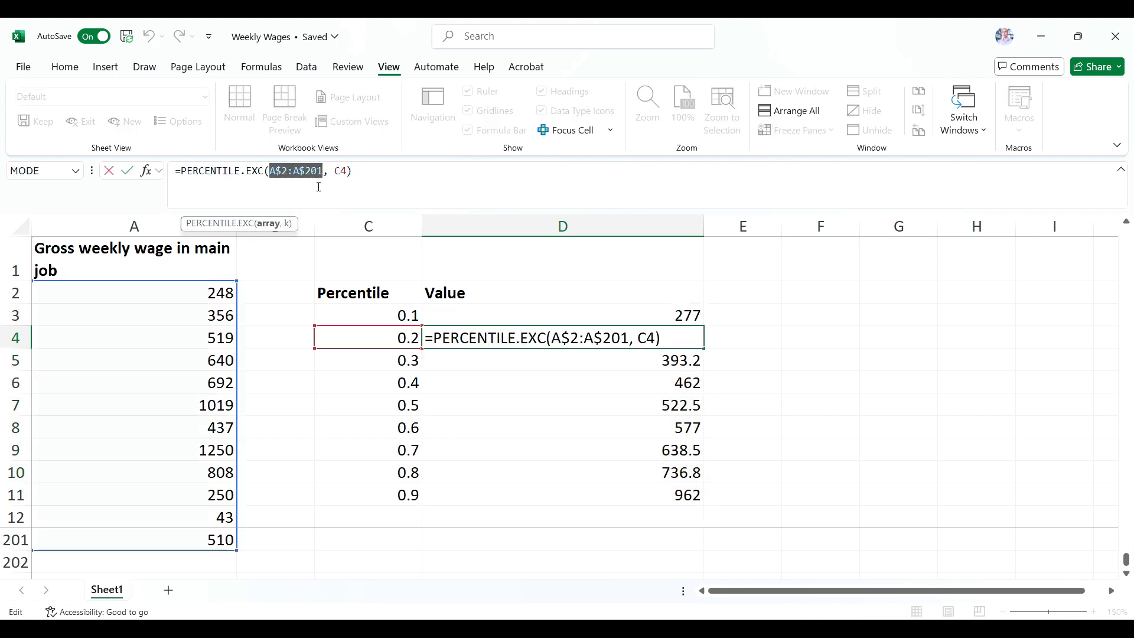
click(330, 177)
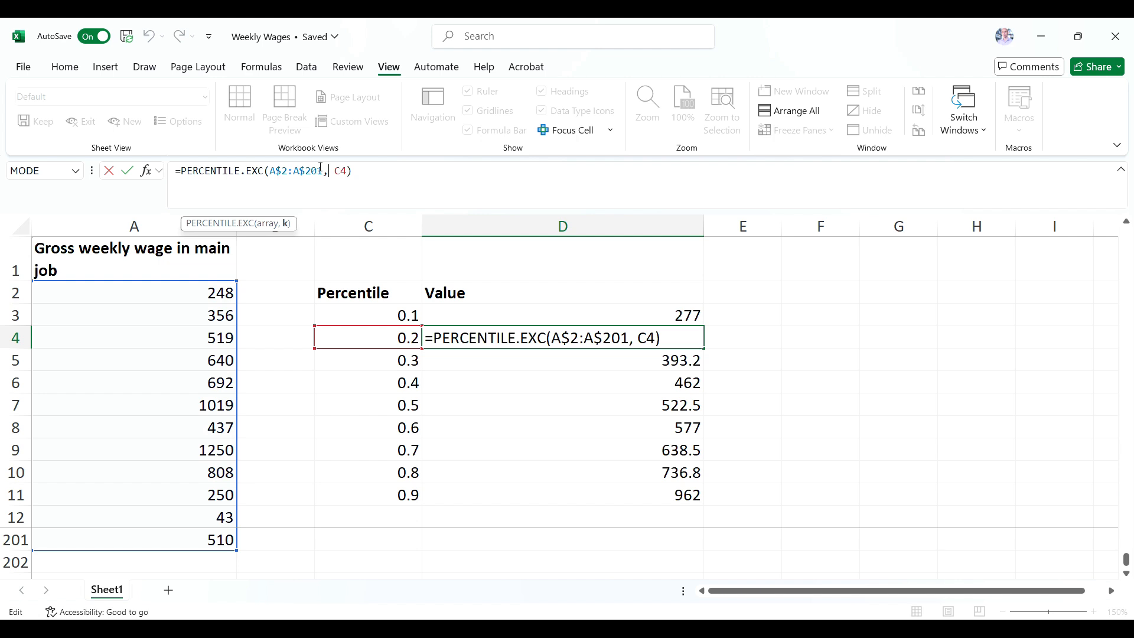
drag(335, 172, 347, 171)
key(ctrl+Return)
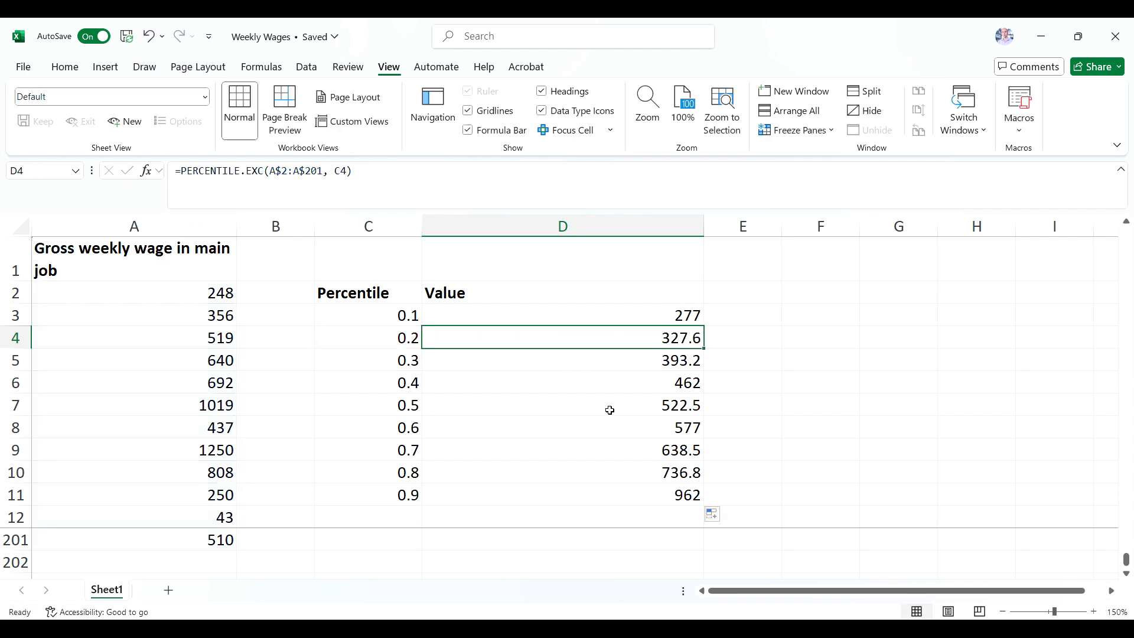
click(619, 402)
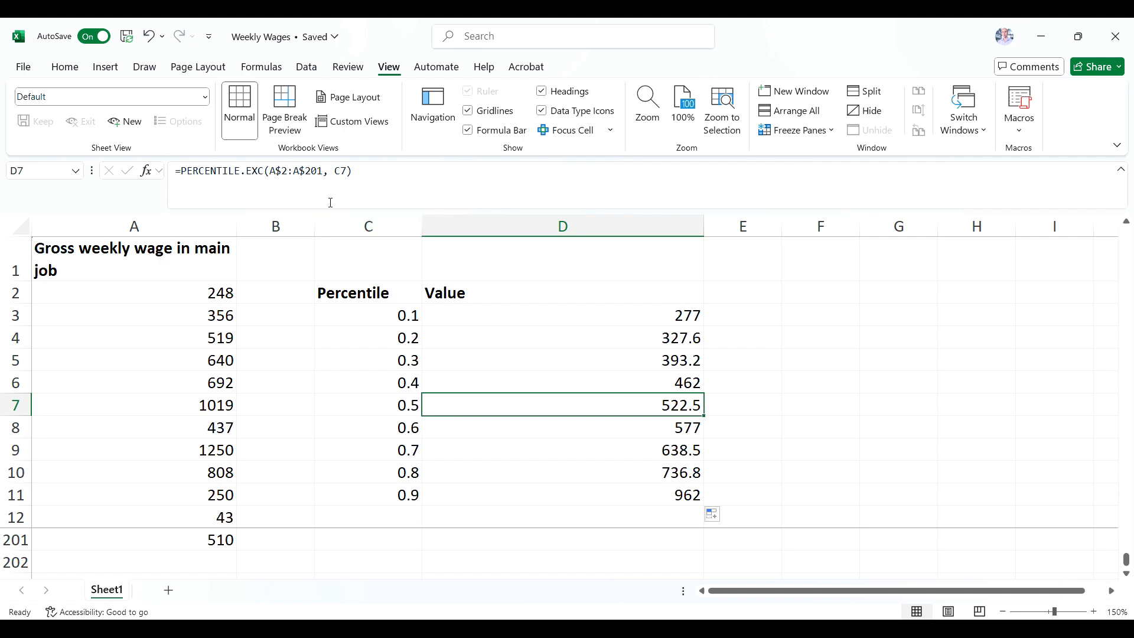
double_click(336, 171)
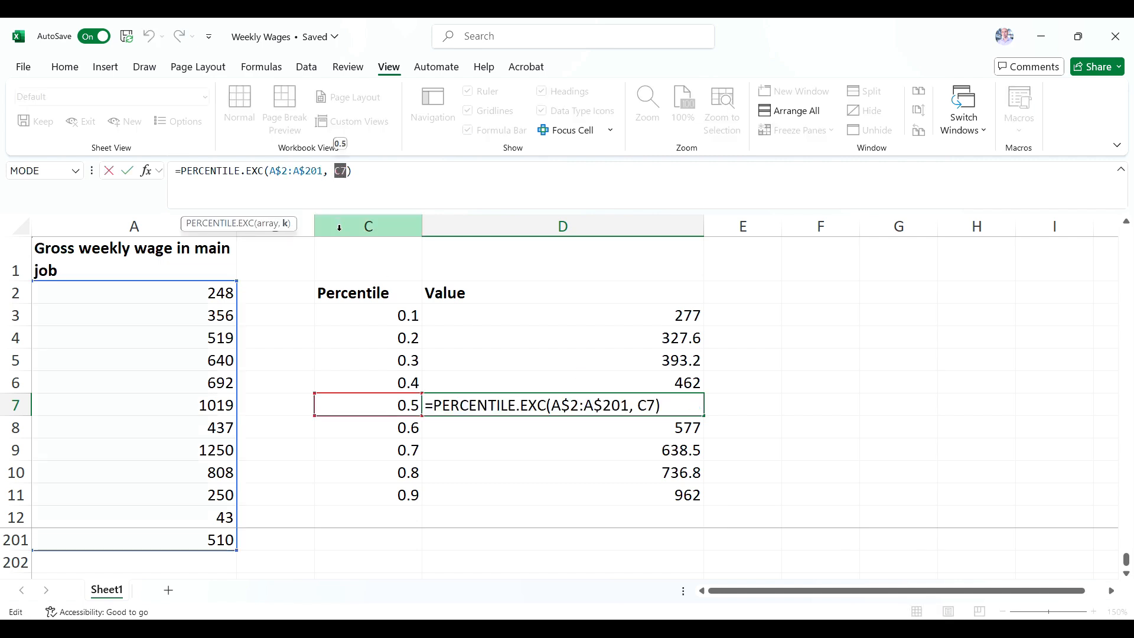
click(329, 186)
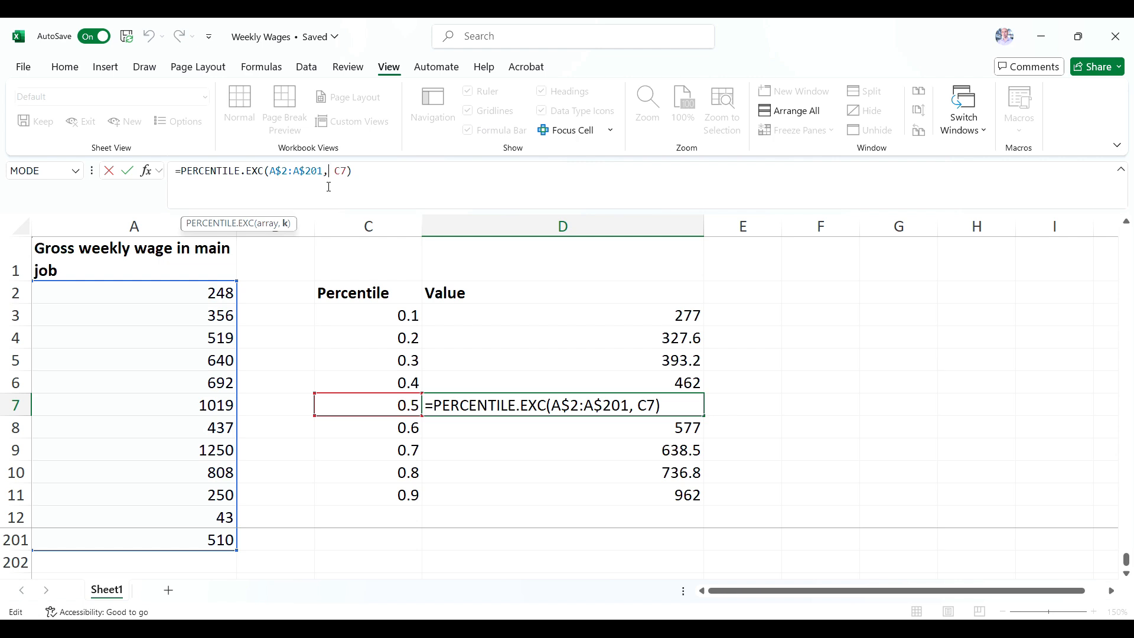
key(ctrl+Return)
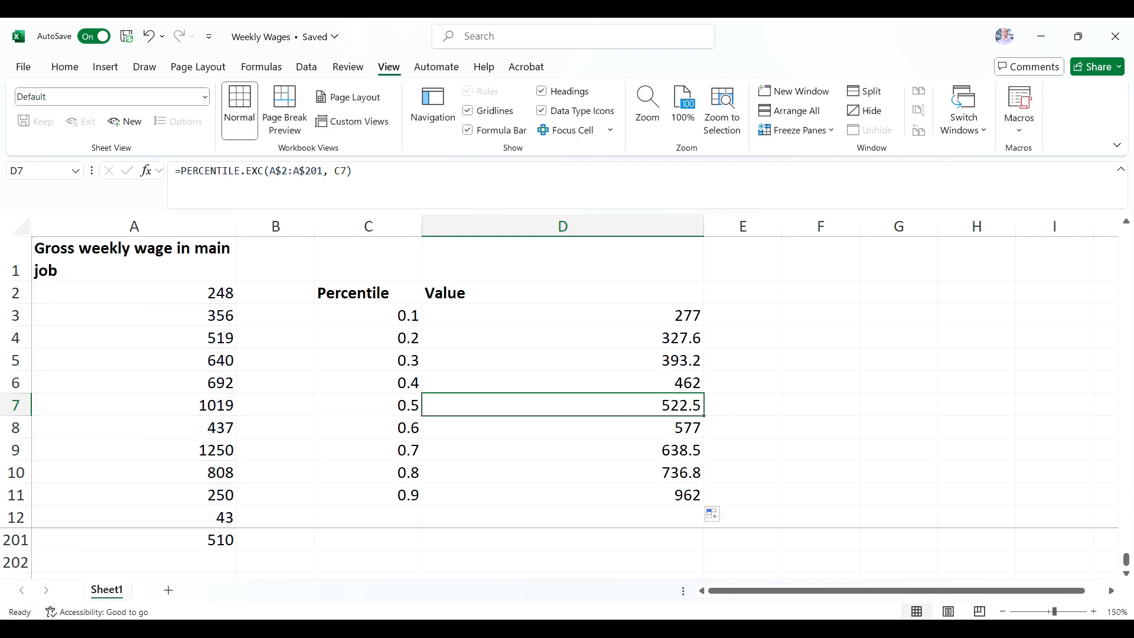